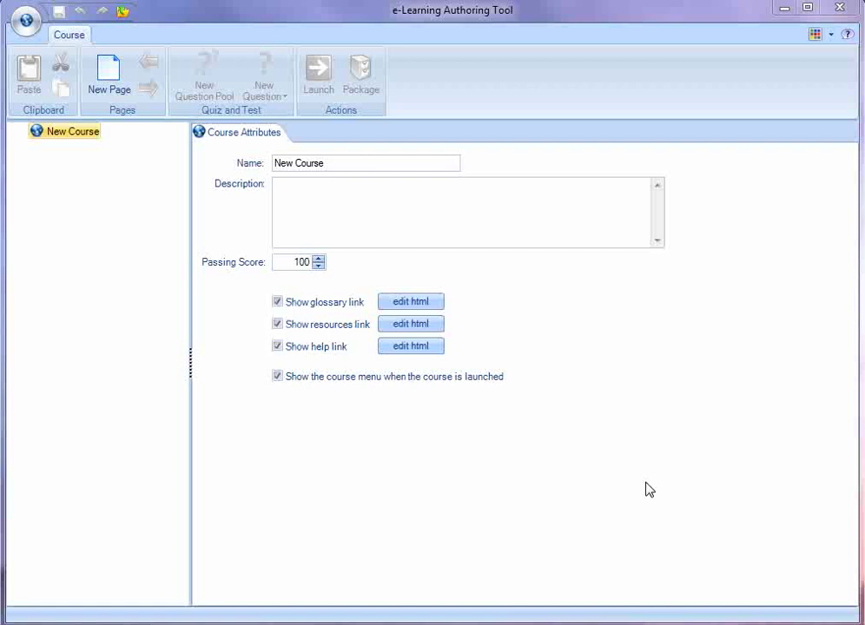
# Rename the course from 'New Course' to 'New name' in its Name attribute.
pyautogui.click(30, 30)
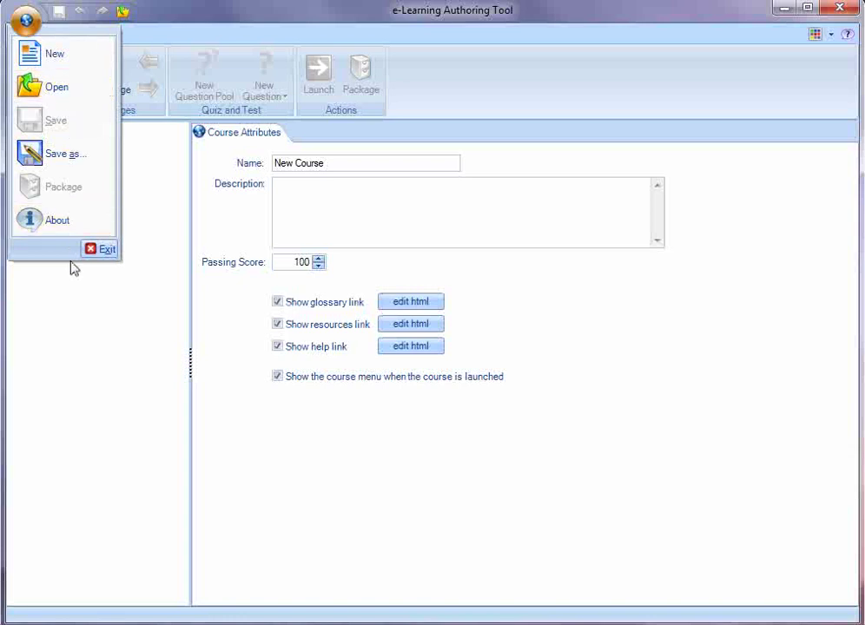
pyautogui.click(331, 19)
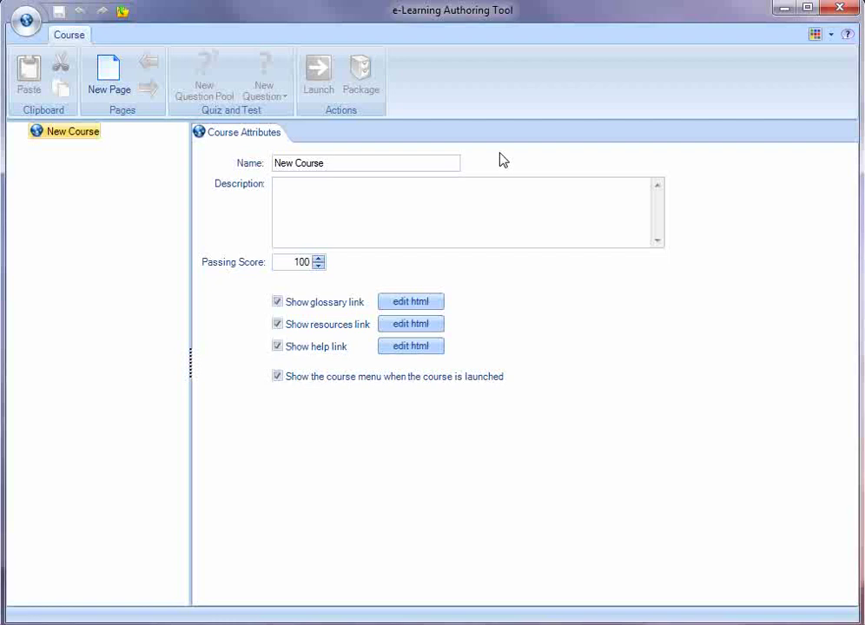
pyautogui.click(344, 163)
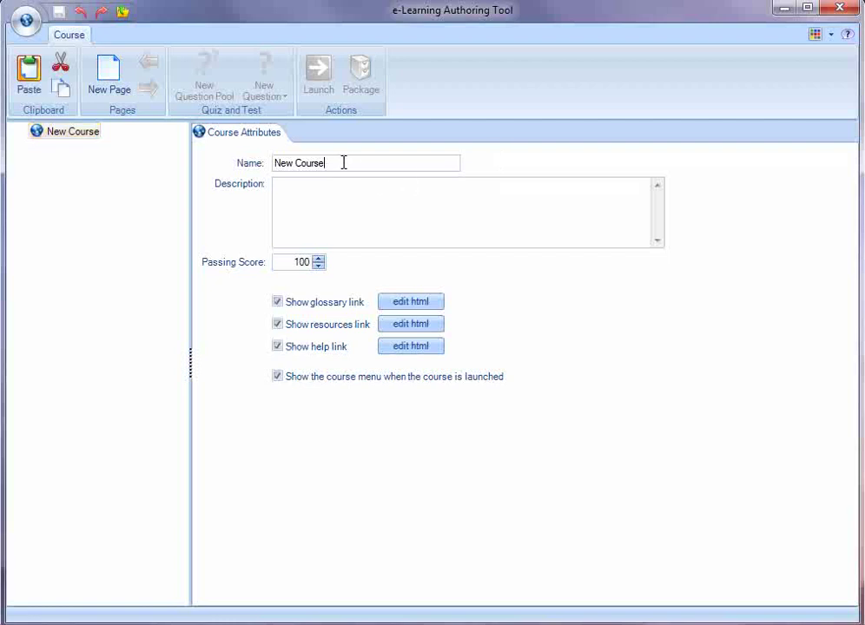
pyautogui.moveTo(344, 162); pyautogui.dragTo(260, 165)
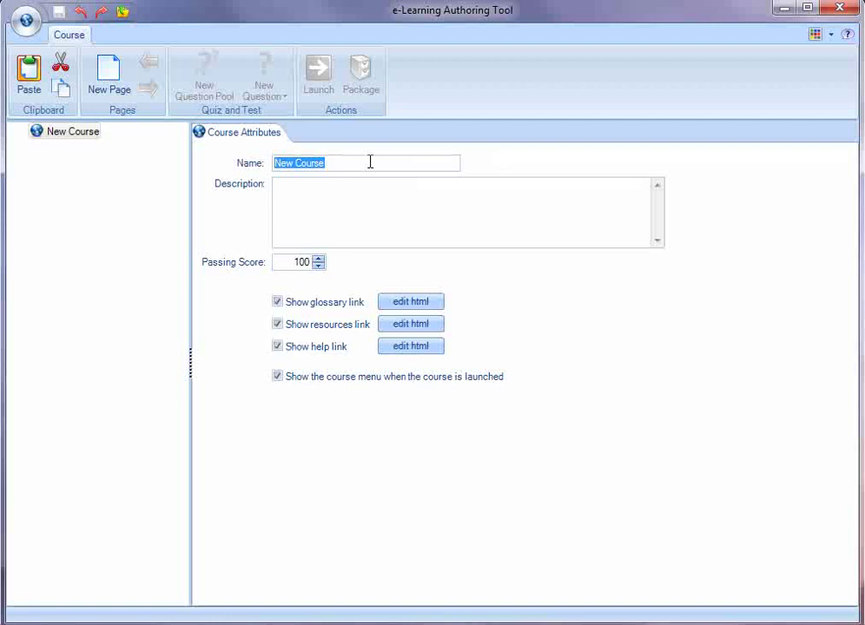
pyautogui.write('New name')
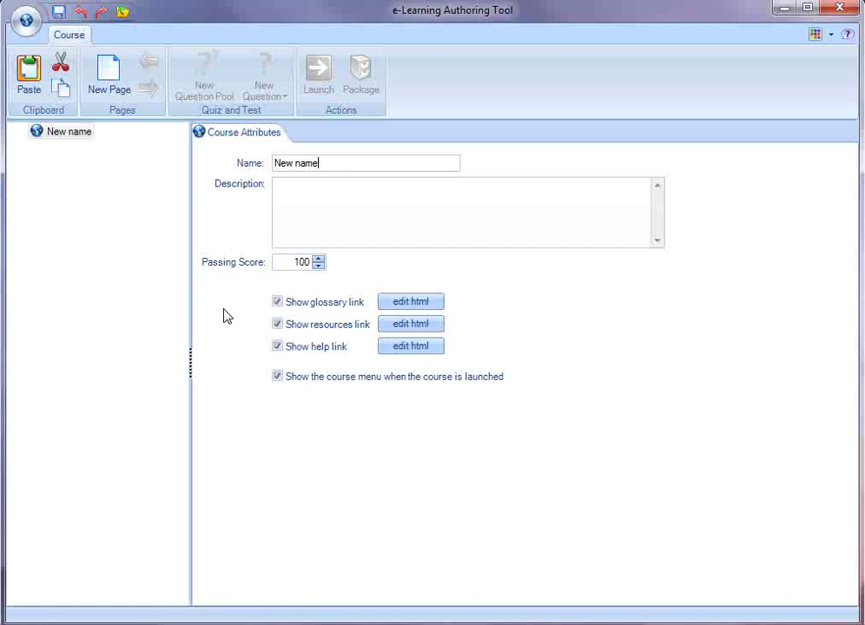
# Add a new page under the New name course and rename it 'Introduction'.
pyautogui.click(42, 134)
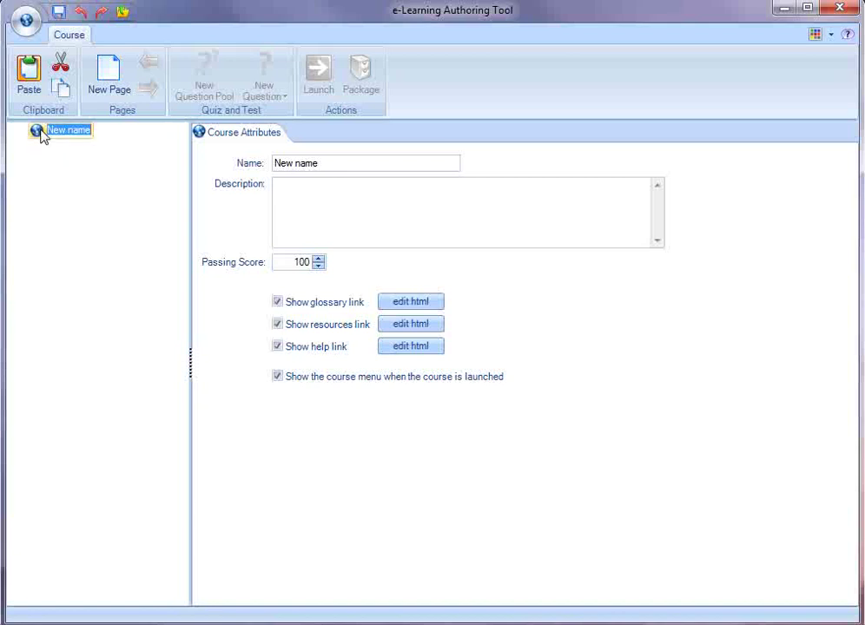
pyautogui.click(104, 89)
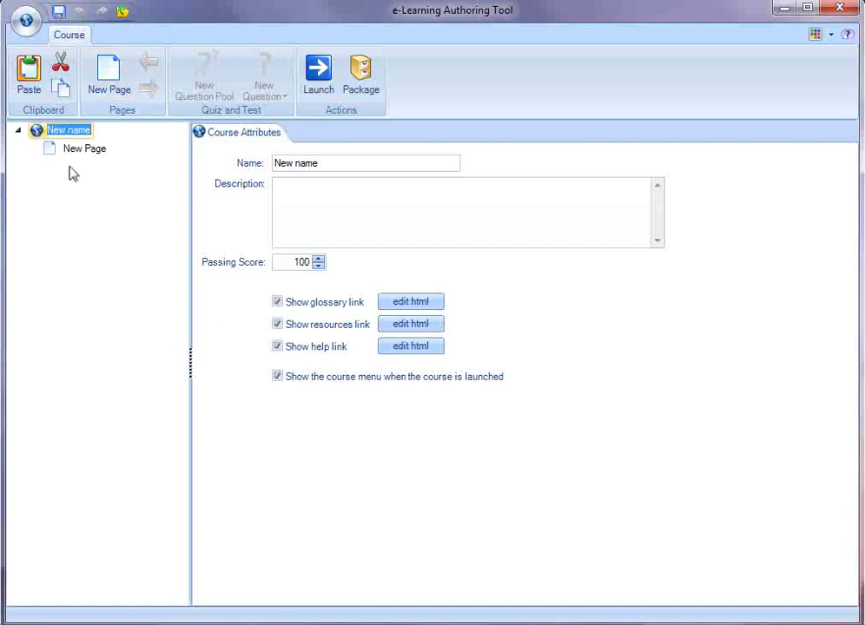
pyautogui.click(59, 150)
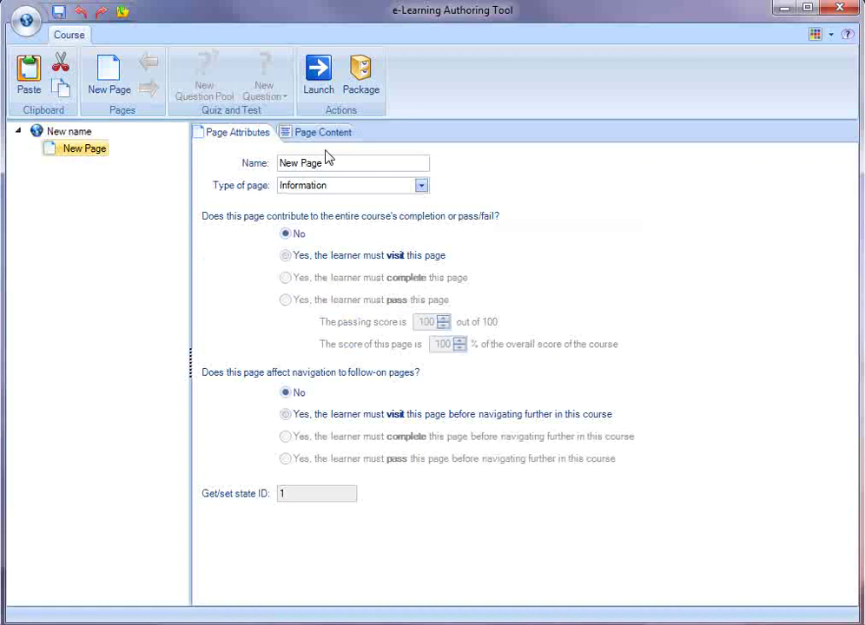
pyautogui.click(96, 150)
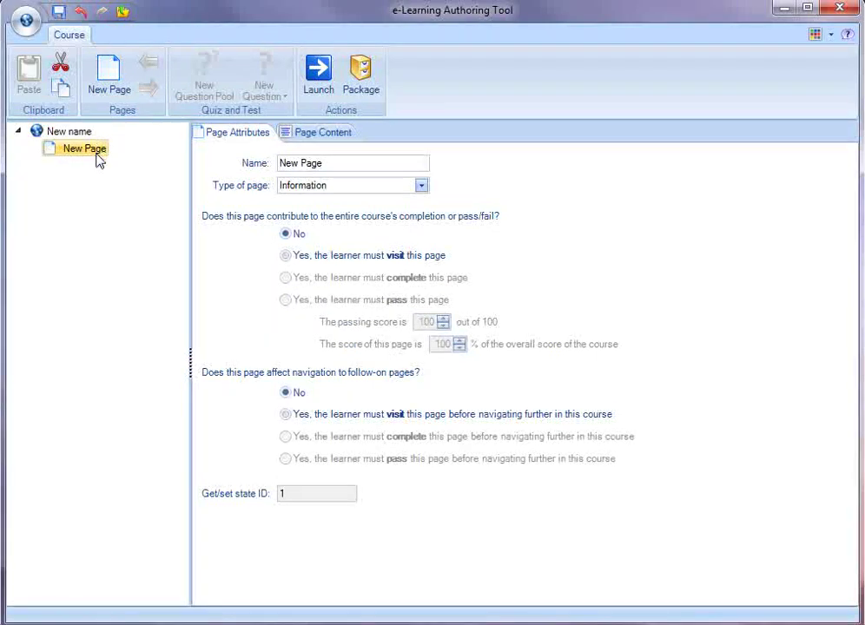
pyautogui.click(96, 150)
pyautogui.write('In')
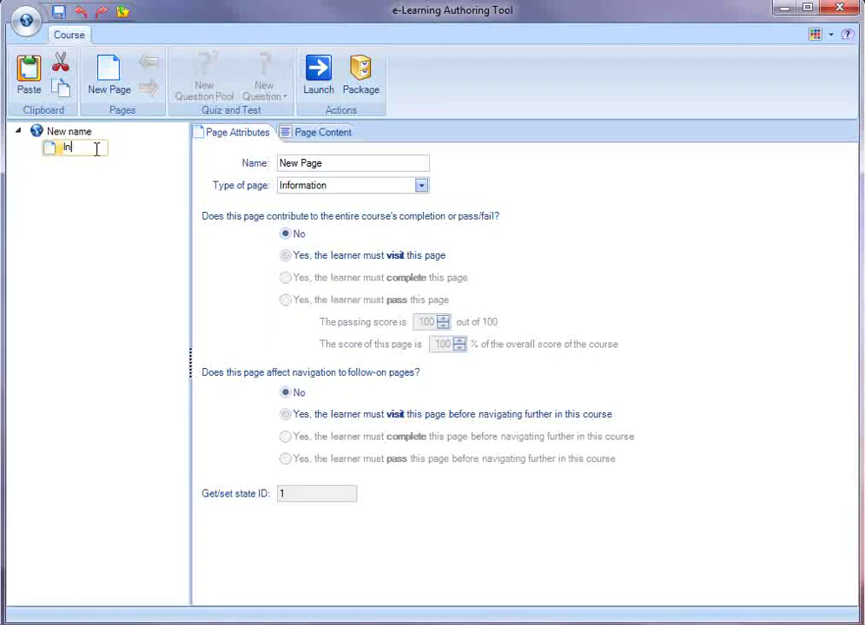
pyautogui.write('troduction')
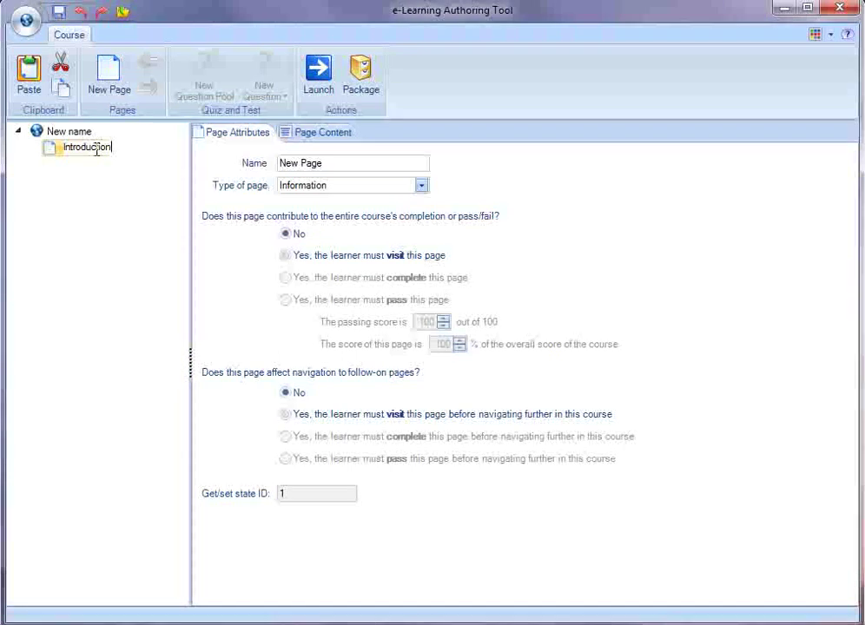
# Write the word 'Text' in the Introduction page's content.
pyautogui.click(343, 139)
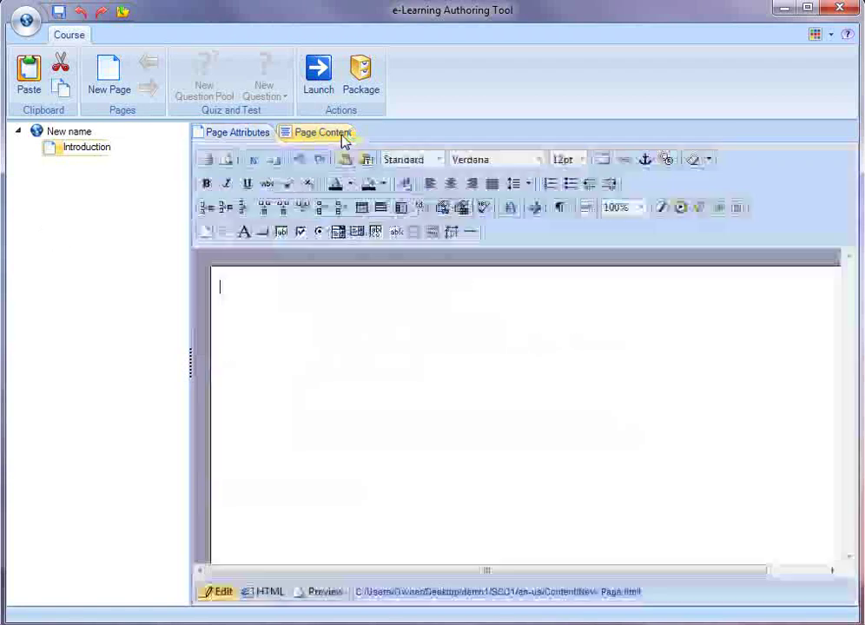
pyautogui.click(256, 323)
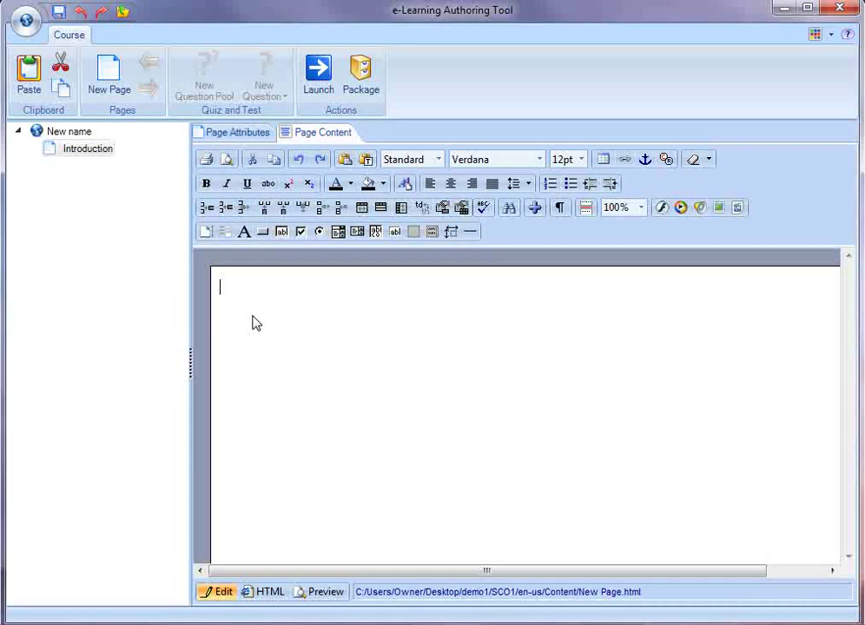
pyautogui.write('Test')
pyautogui.press('BackSpace')
pyautogui.press('BackSpace')
pyautogui.write('xt')
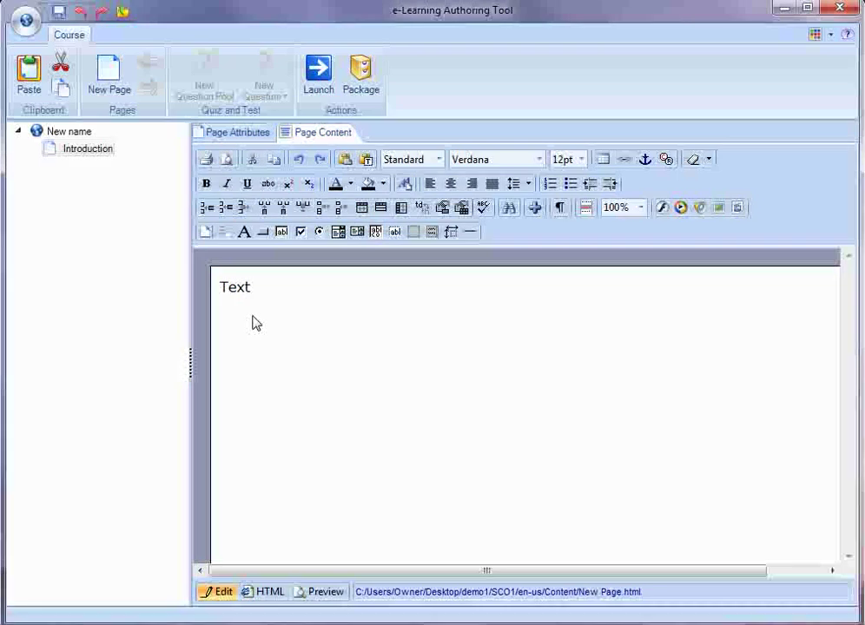
# Insert work-laptop.jpg below the 'Text' line and save the course.
pyautogui.doubleClick(231, 288)
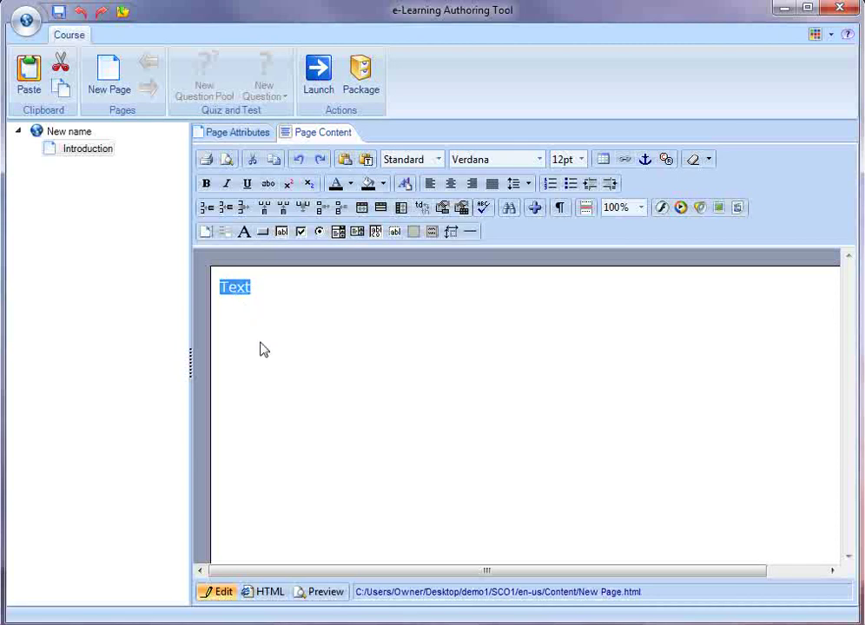
pyautogui.click(290, 290)
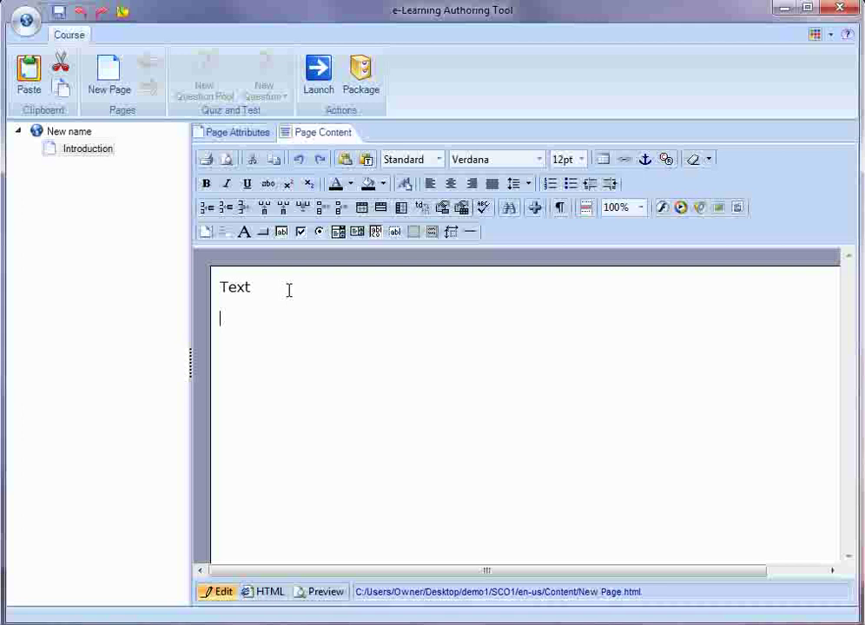
pyautogui.click(718, 209)
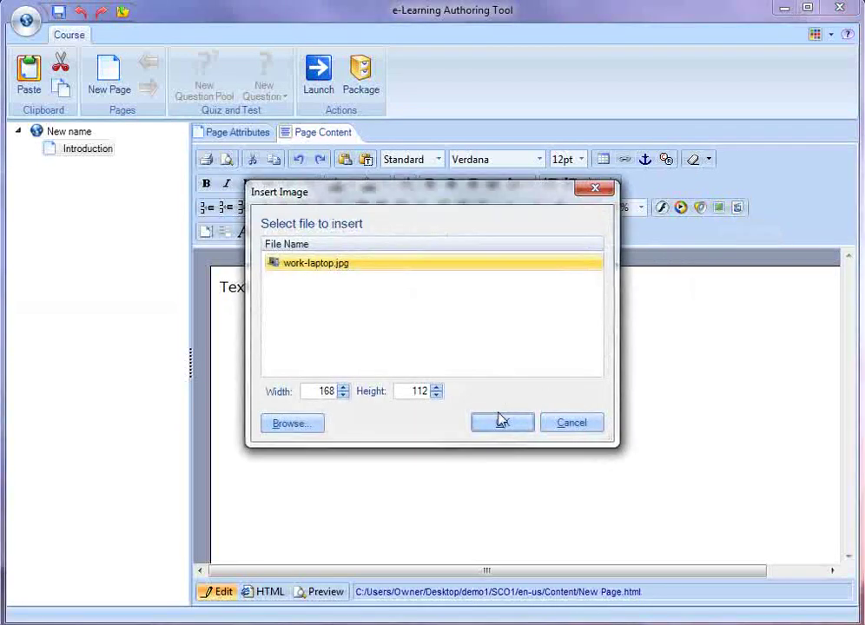
pyautogui.click(501, 425)
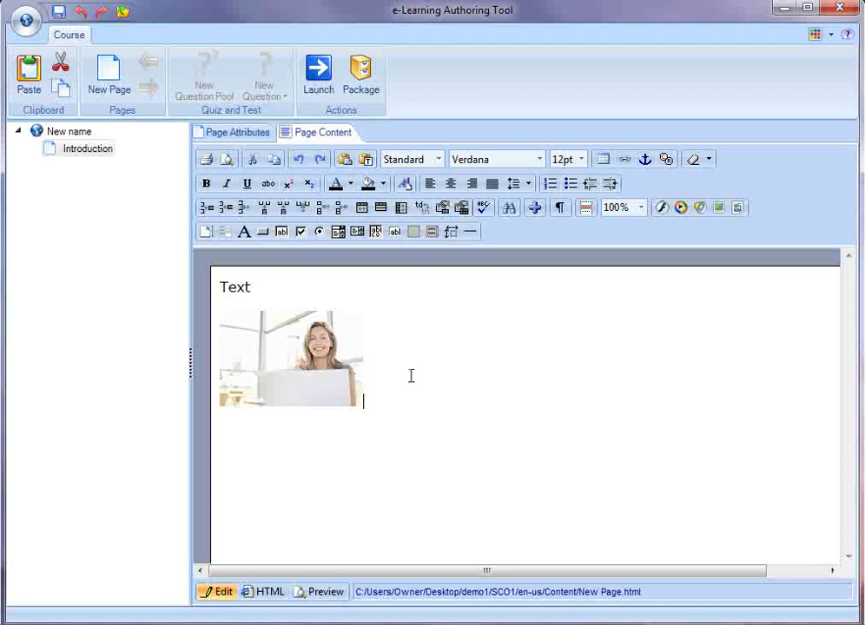
pyautogui.click(58, 11)
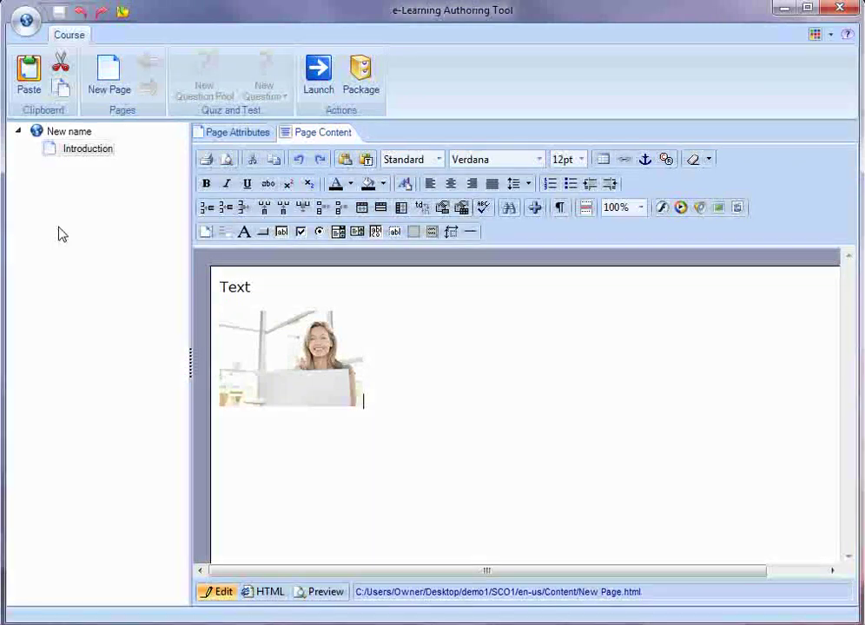
# Preview the course in Internet Explorer, reposition the window, then close it with Alt+F4.
pyautogui.click(320, 83)
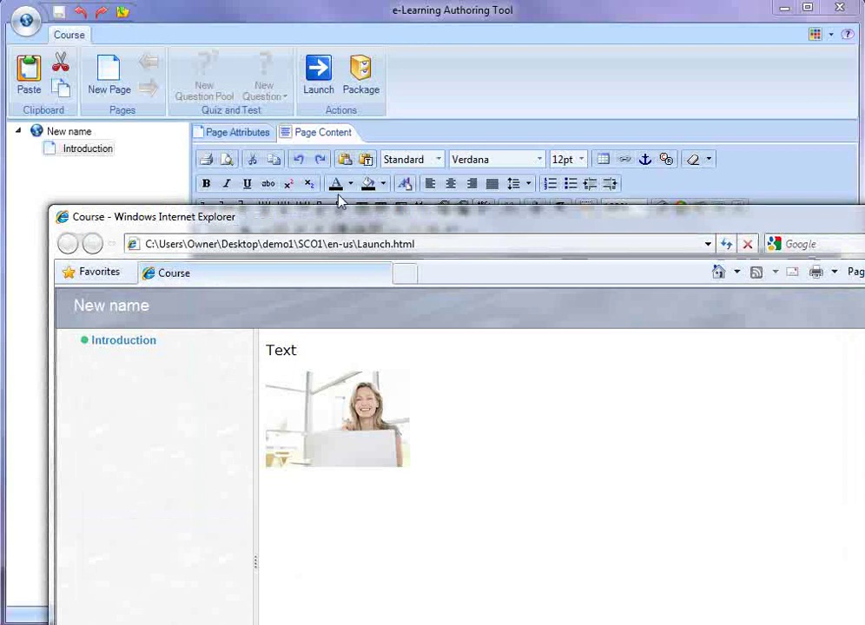
pyautogui.moveTo(325, 232); pyautogui.dragTo(306, 139)
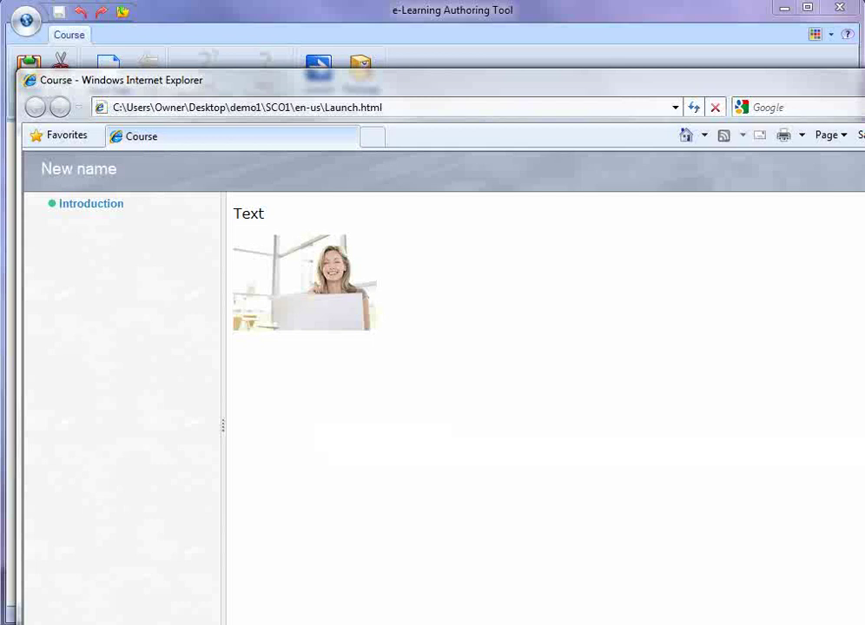
pyautogui.hotkey('alt', 'F4')
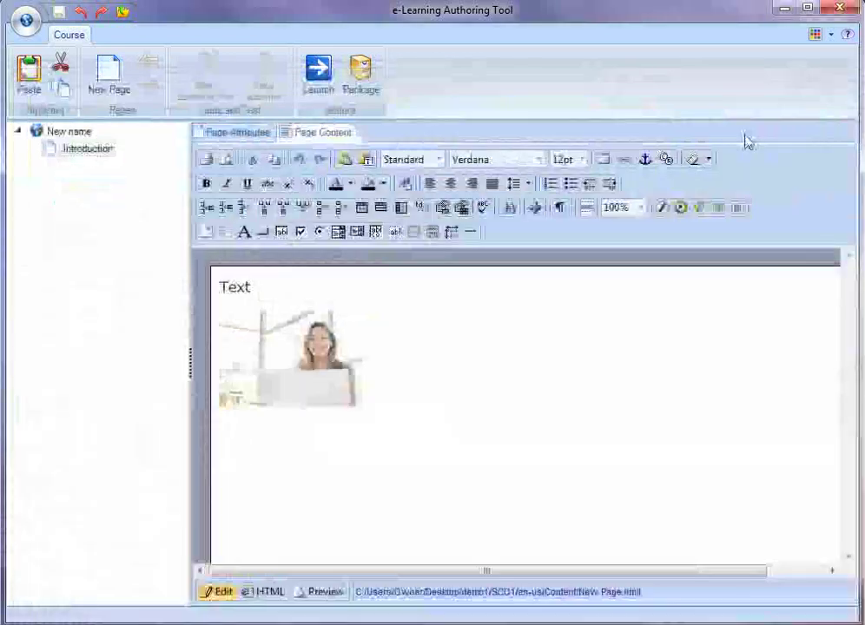
# Add two new pages after Introduction, save the course, and launch the browser preview.
pyautogui.click(48, 150)
pyautogui.click(101, 86)
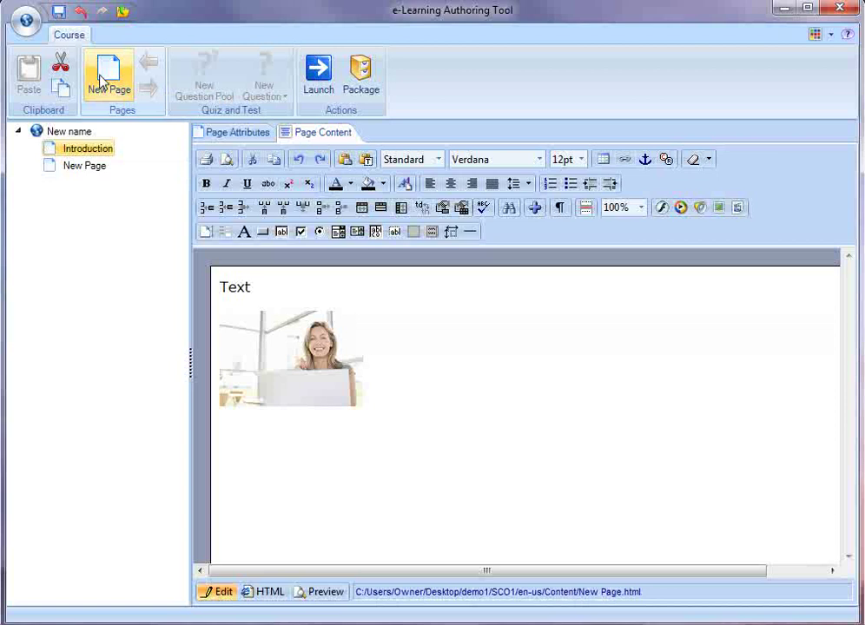
pyautogui.click(101, 82)
pyautogui.click(58, 13)
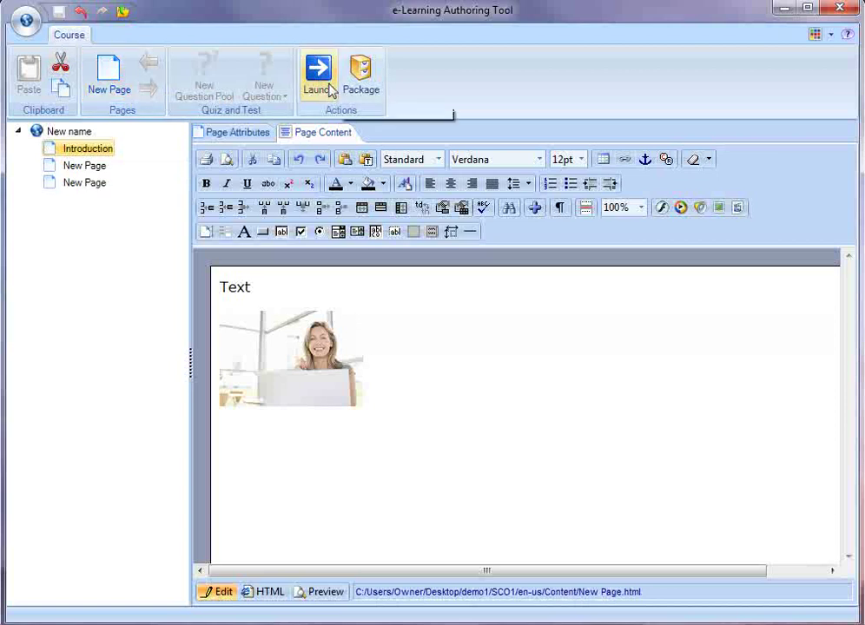
pyautogui.click(318, 78)
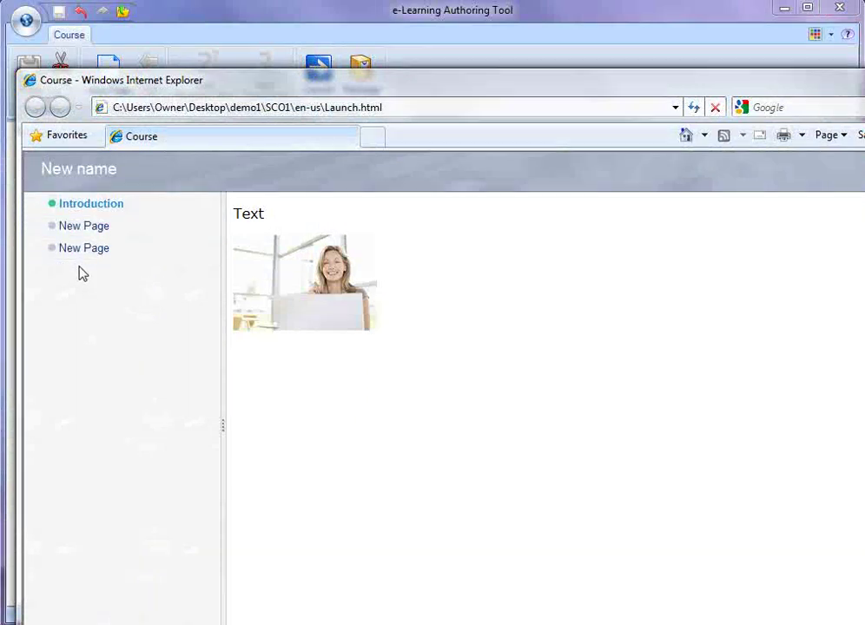
# Close the preview and set the first new page's Type of page to Quiz.
pyautogui.hotkey('alt', 'F4')
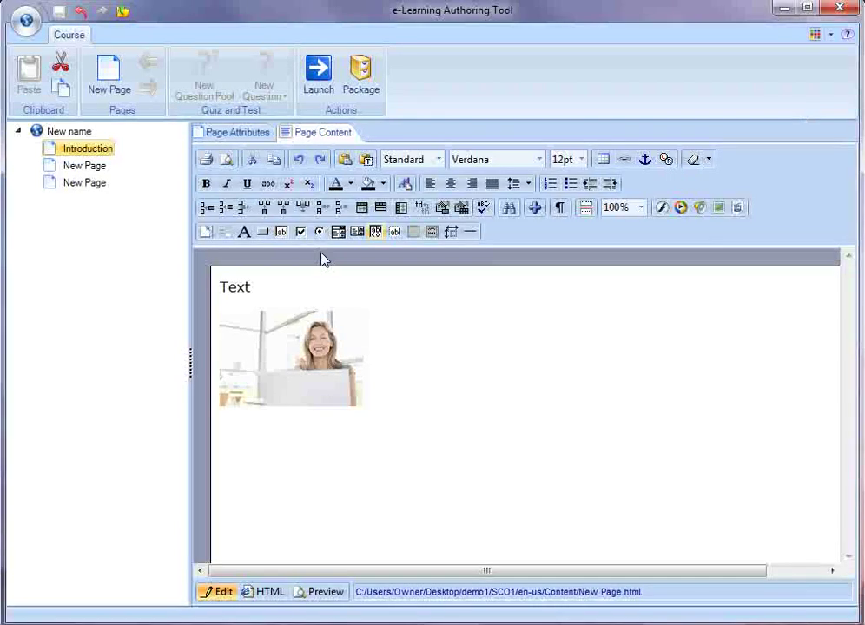
pyautogui.click(236, 135)
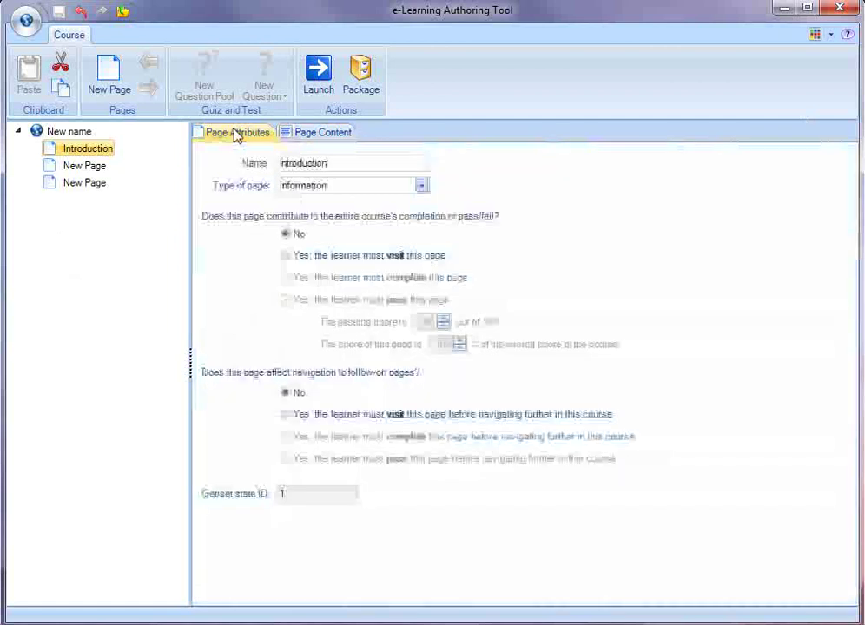
pyautogui.click(52, 168)
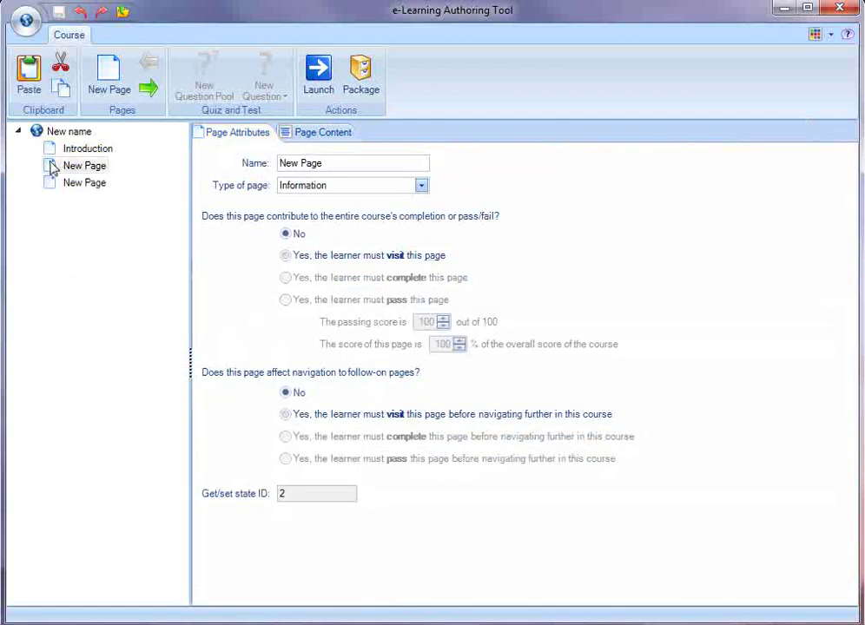
pyautogui.click(421, 186)
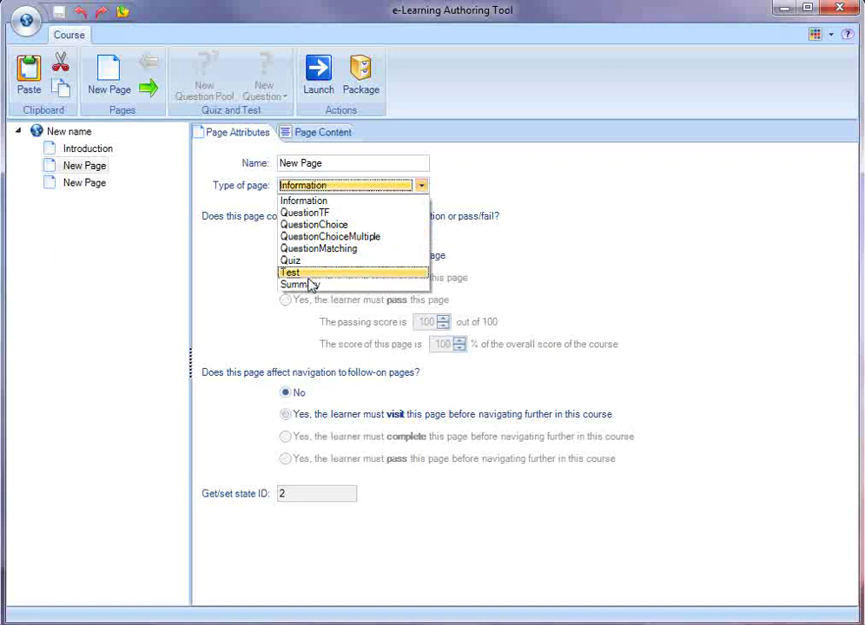
pyautogui.click(305, 264)
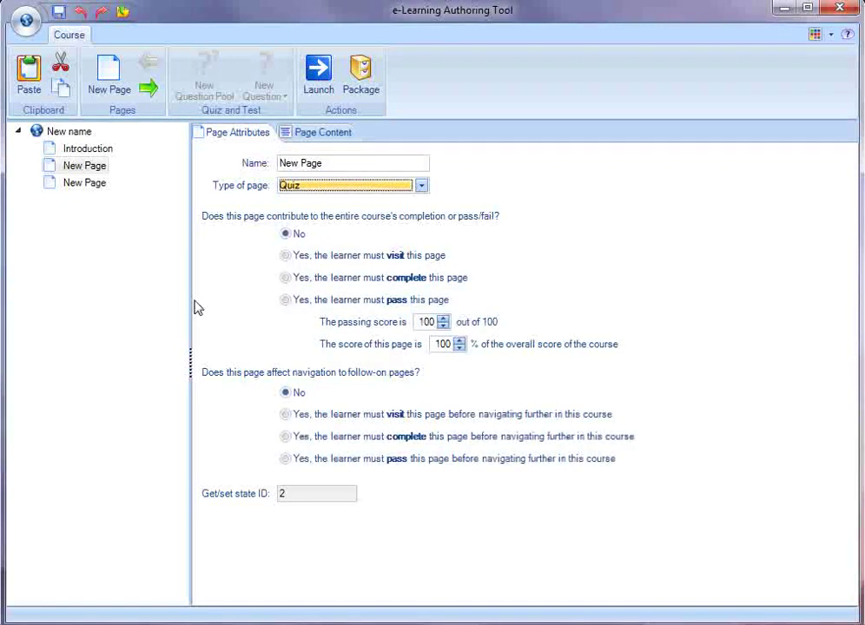
# Enter 'The sky is blue.' as Question 1's prompt in the quiz's question pool.
pyautogui.click(328, 137)
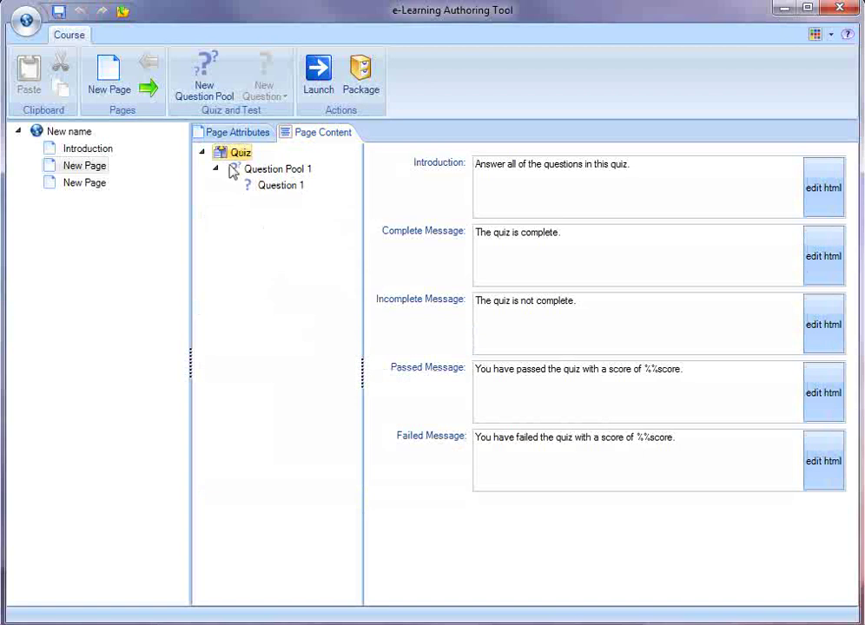
pyautogui.click(259, 173)
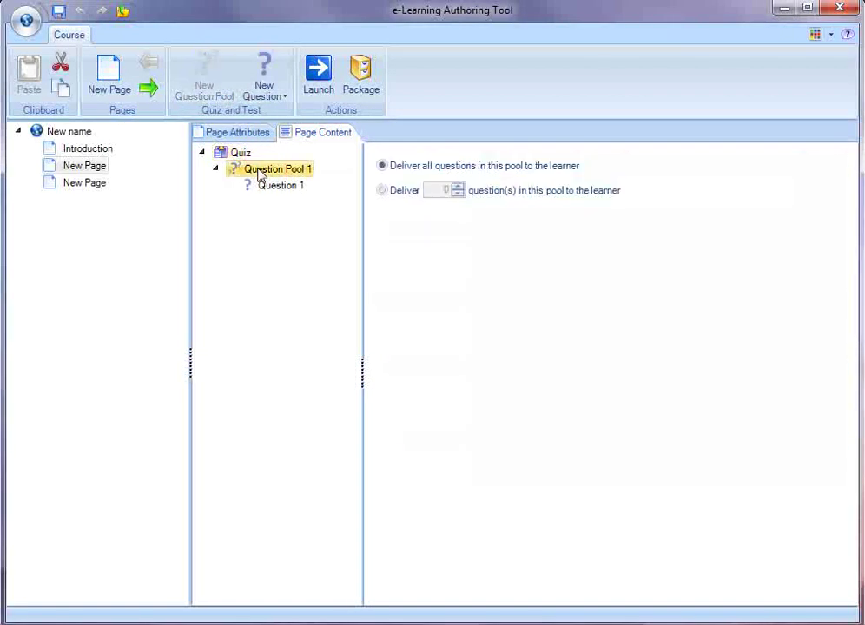
pyautogui.click(279, 188)
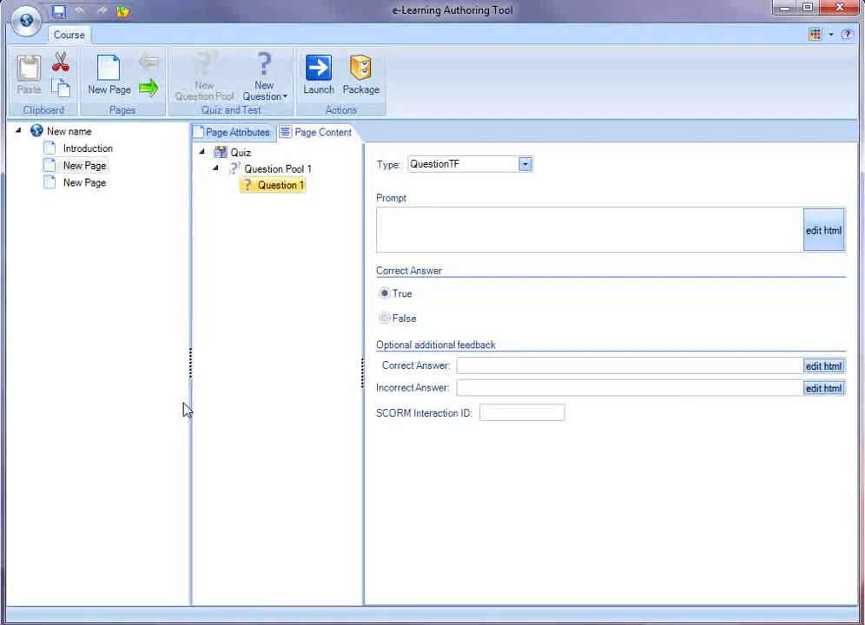
pyautogui.click(462, 222)
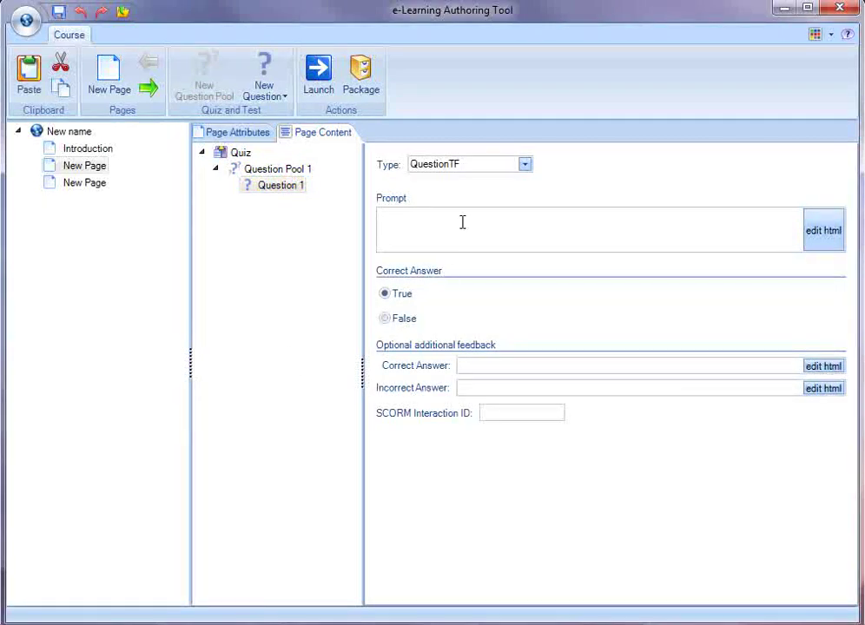
pyautogui.write('The sky is blue.')
# Add a second True-False question to the quiz and save the course.
pyautogui.click(248, 186)
pyautogui.click(264, 86)
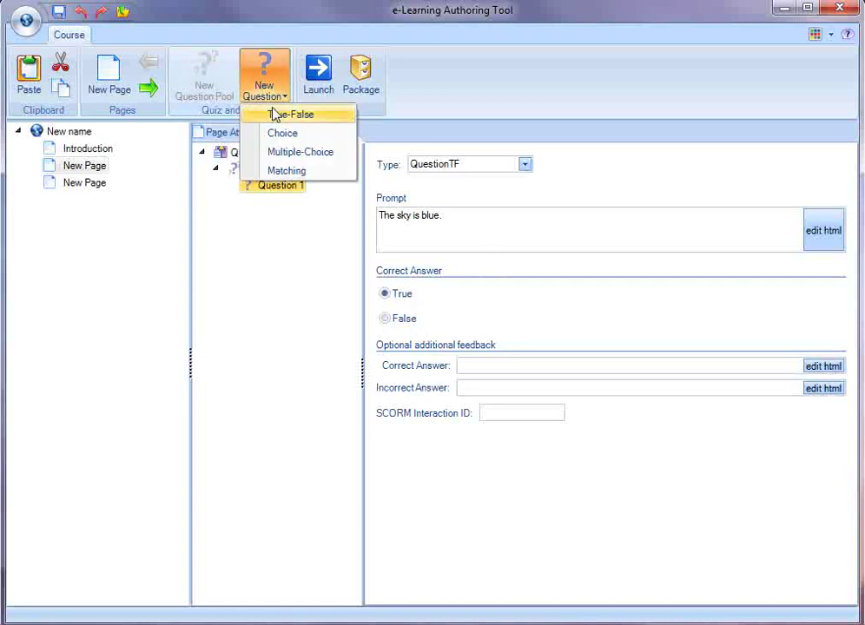
pyautogui.click(274, 113)
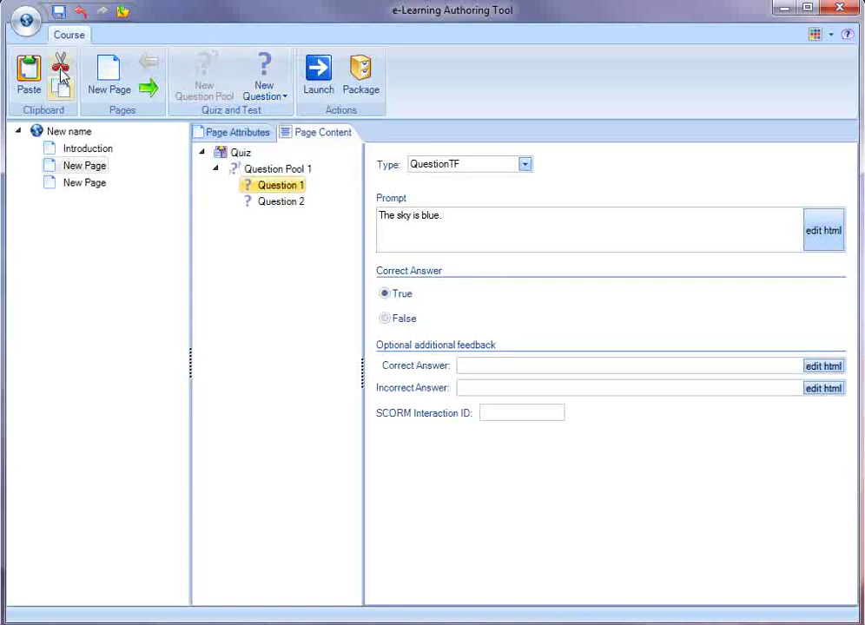
pyautogui.click(58, 12)
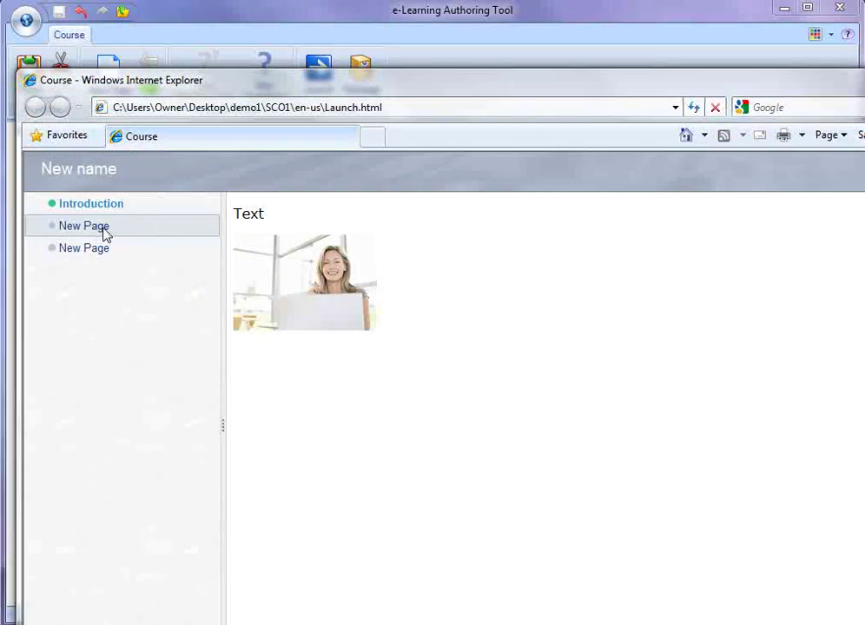
# In the preview, start the quiz, answer True to Question 1, check it, then close the browser.
pyautogui.click(79, 231)
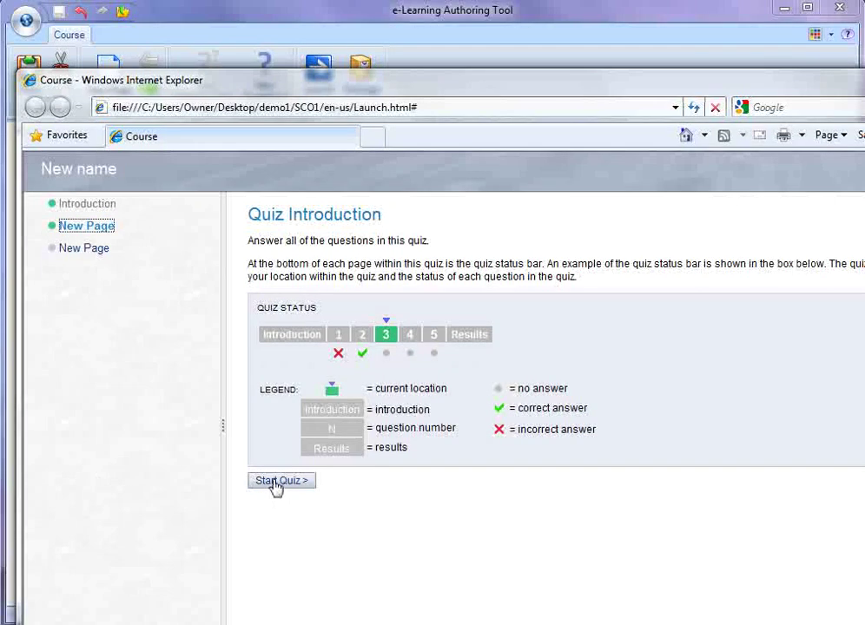
pyautogui.click(274, 483)
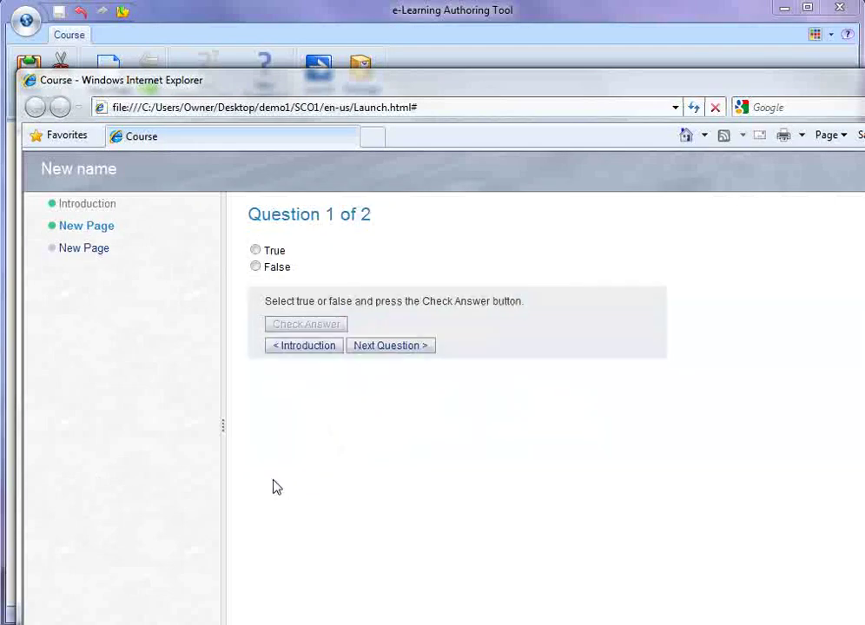
pyautogui.click(254, 250)
pyautogui.click(293, 325)
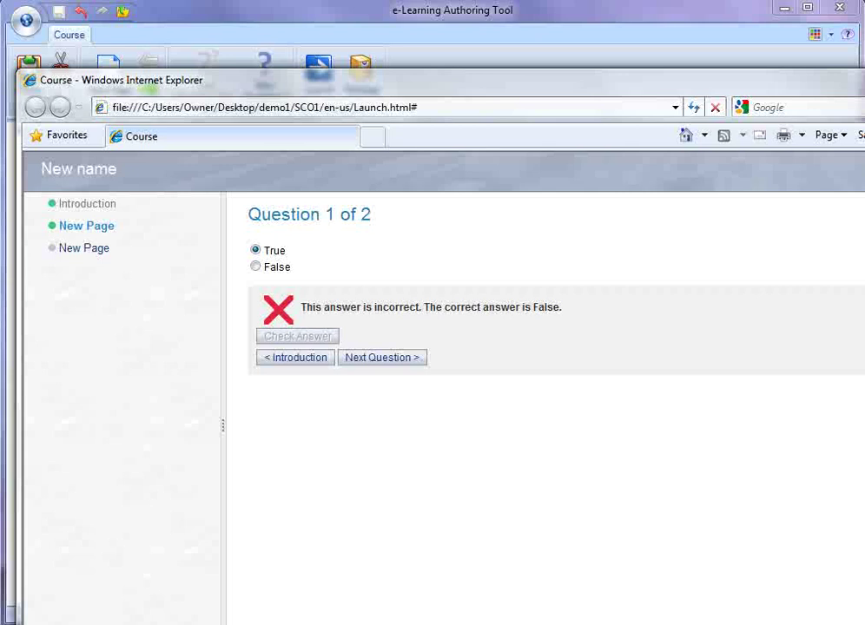
pyautogui.hotkey('alt', 'F4')
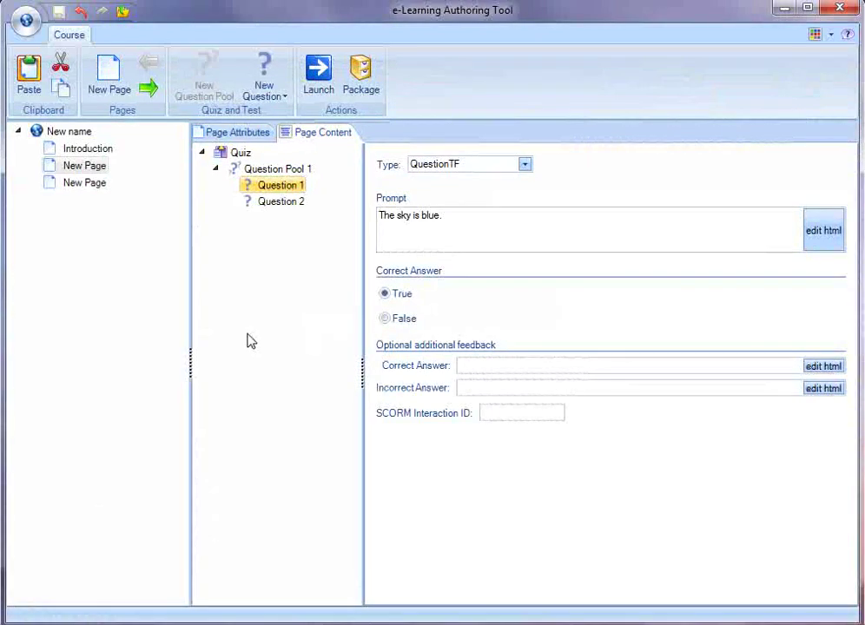